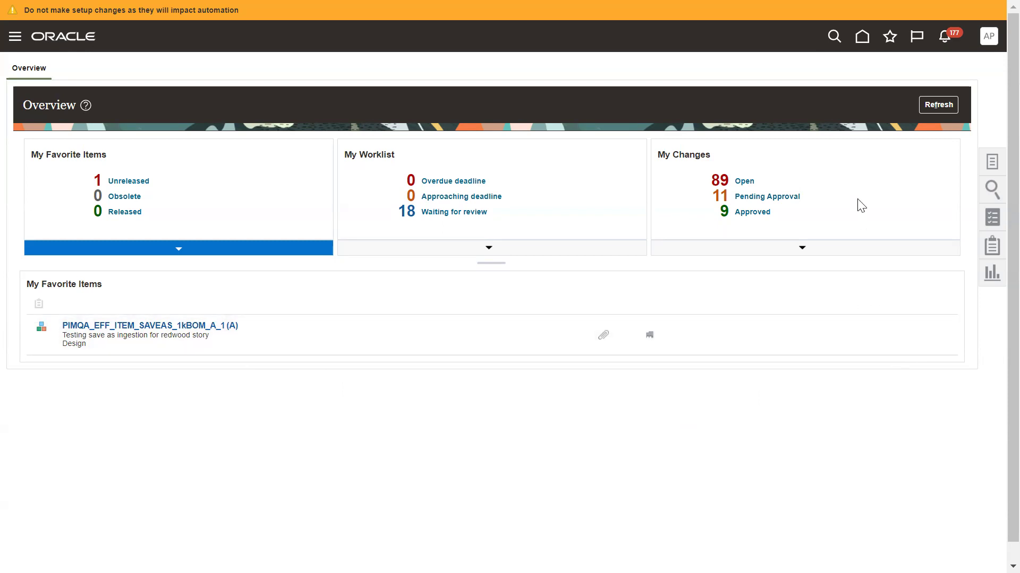
- Reach the Manage Manufacturers search from the product development Tasks panel
{"action": "left_click", "coordinate": [994, 167]}
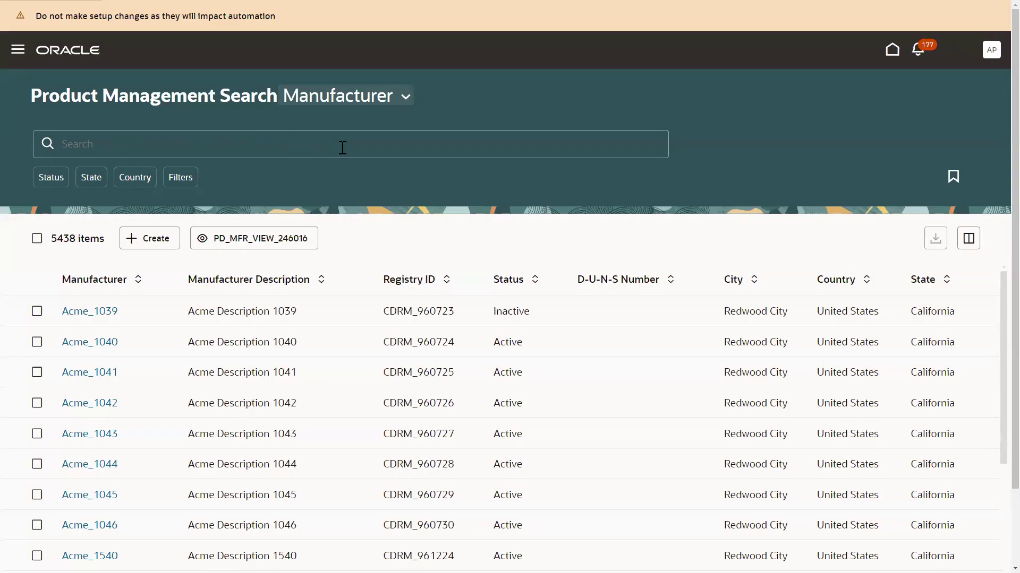
- Select the Export Search saved view and filter Export To = US
{"action": "left_click", "coordinate": [285, 241]}
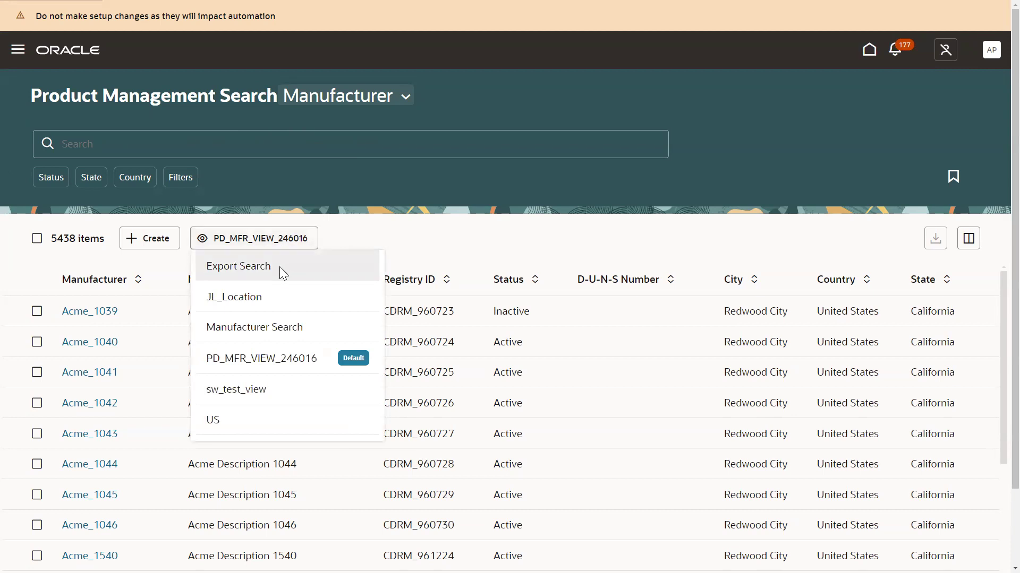
{"action": "left_click", "coordinate": [279, 267]}
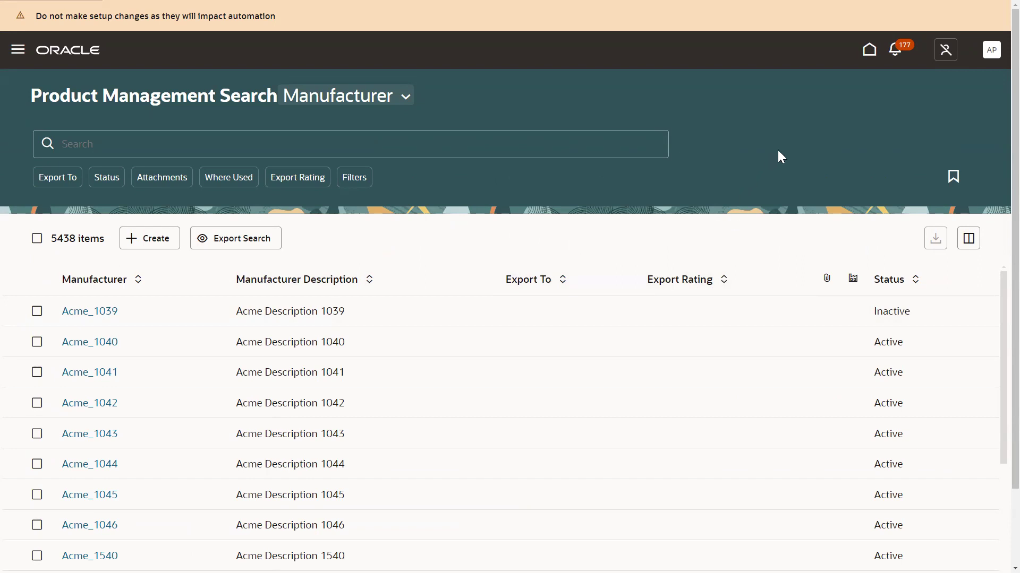
{"action": "left_click", "coordinate": [54, 187]}
{"action": "left_click", "coordinate": [97, 215]}
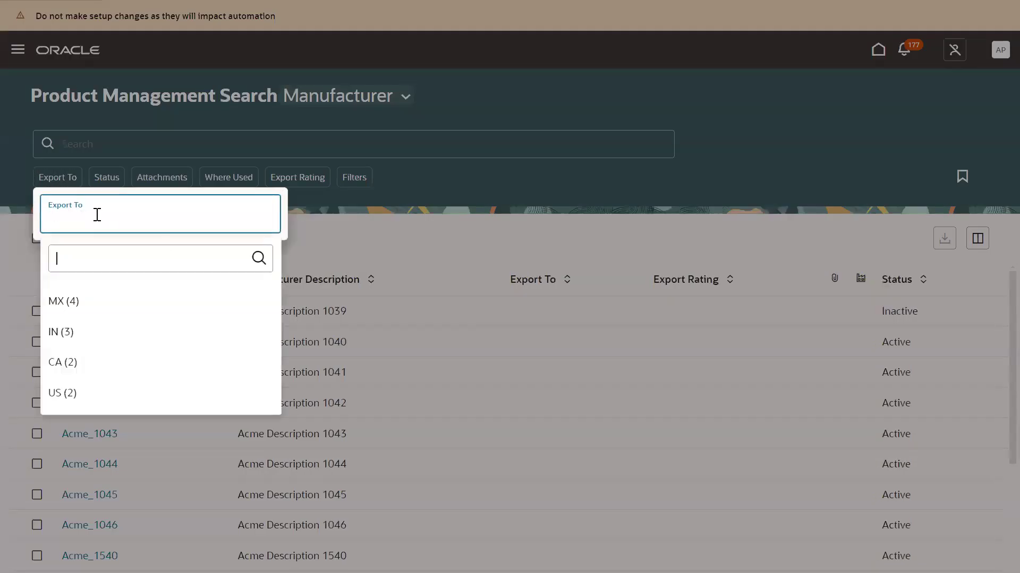
{"action": "left_click", "coordinate": [67, 391]}
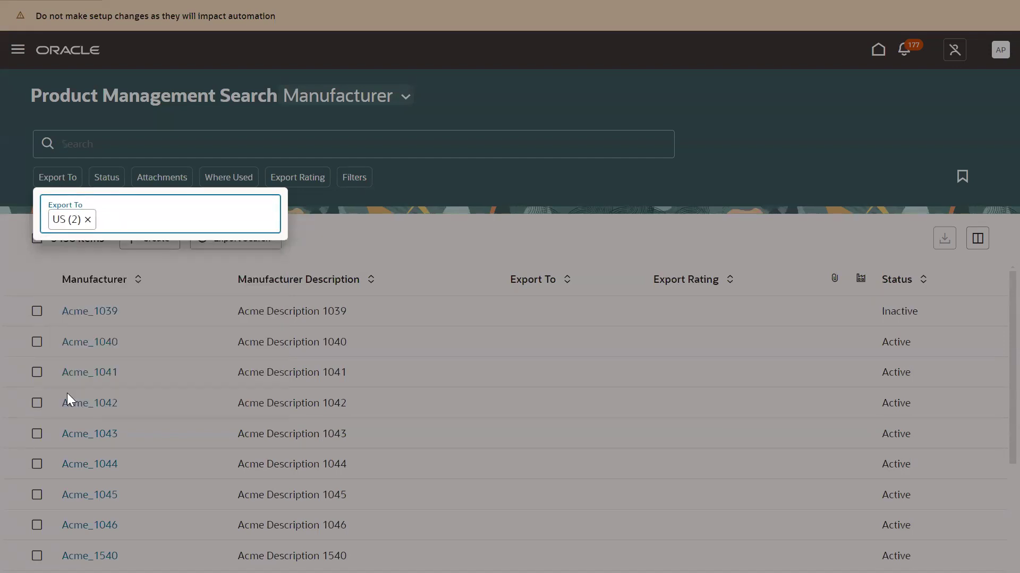
{"action": "left_click", "coordinate": [304, 177]}
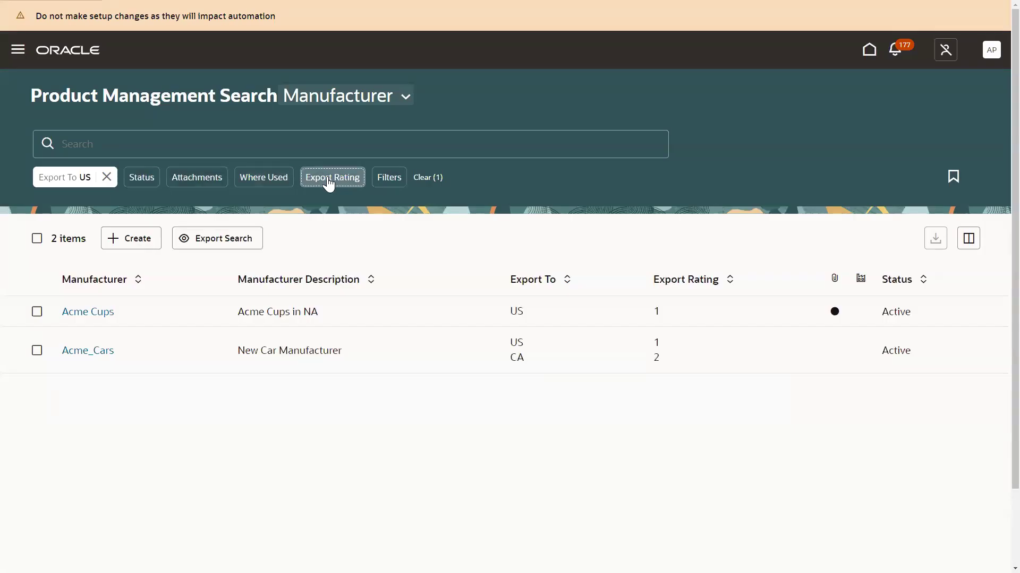
- Add an Export Rating filter with operator Between, Min 1 and Max 2
{"action": "left_click", "coordinate": [327, 179]}
{"action": "left_click", "coordinate": [531, 214]}
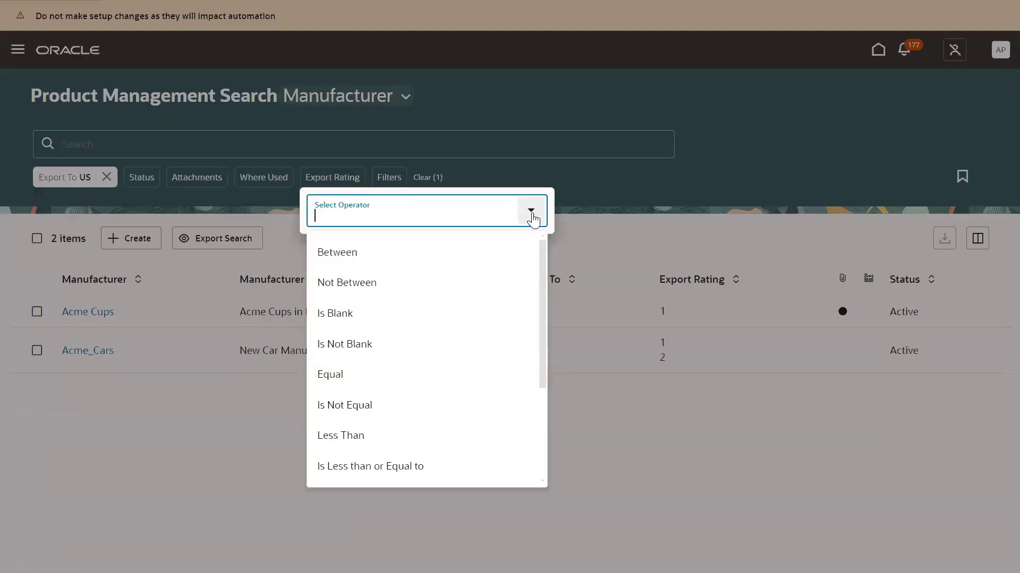
{"action": "left_click", "coordinate": [379, 254]}
{"action": "left_click", "coordinate": [338, 251]}
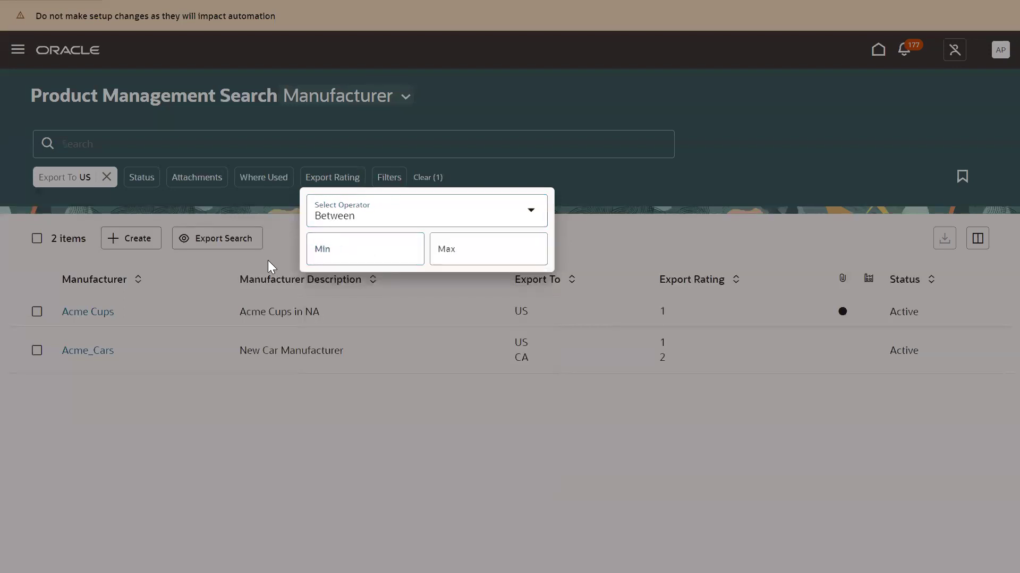
{"action": "left_click", "coordinate": [360, 255]}
{"action": "type", "text": "1"}
{"action": "left_click", "coordinate": [494, 251]}
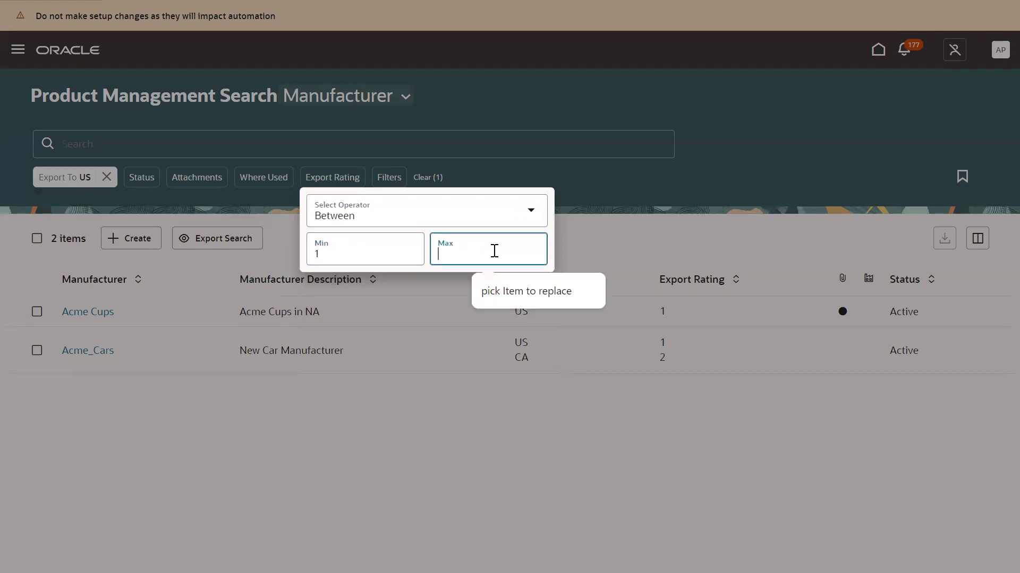
{"action": "type", "text": "2"}
{"action": "left_click", "coordinate": [642, 240]}
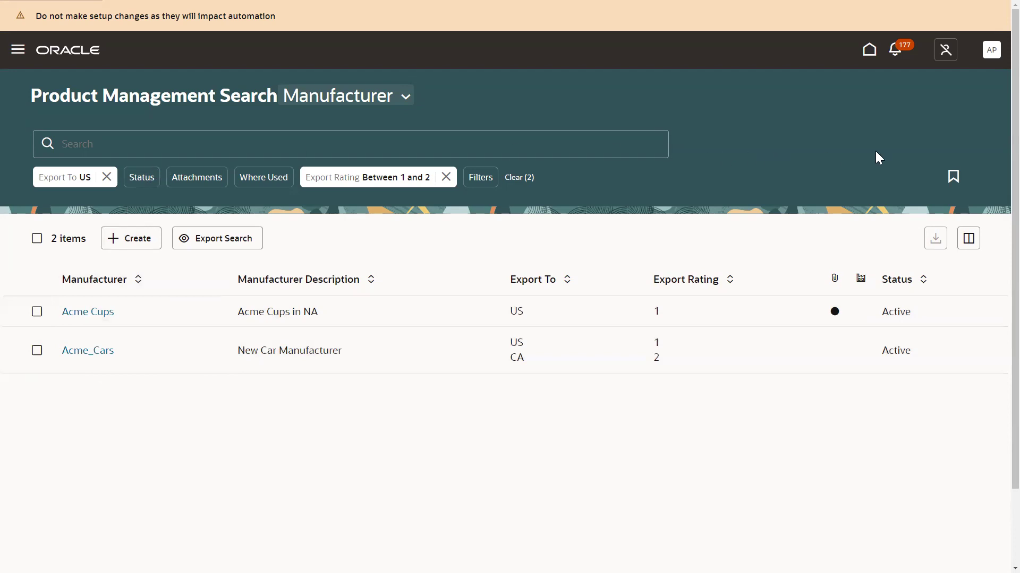
- Review Saved Searches without applying one, then clear the Export Rating and Export To chips
{"action": "left_click", "coordinate": [954, 177]}
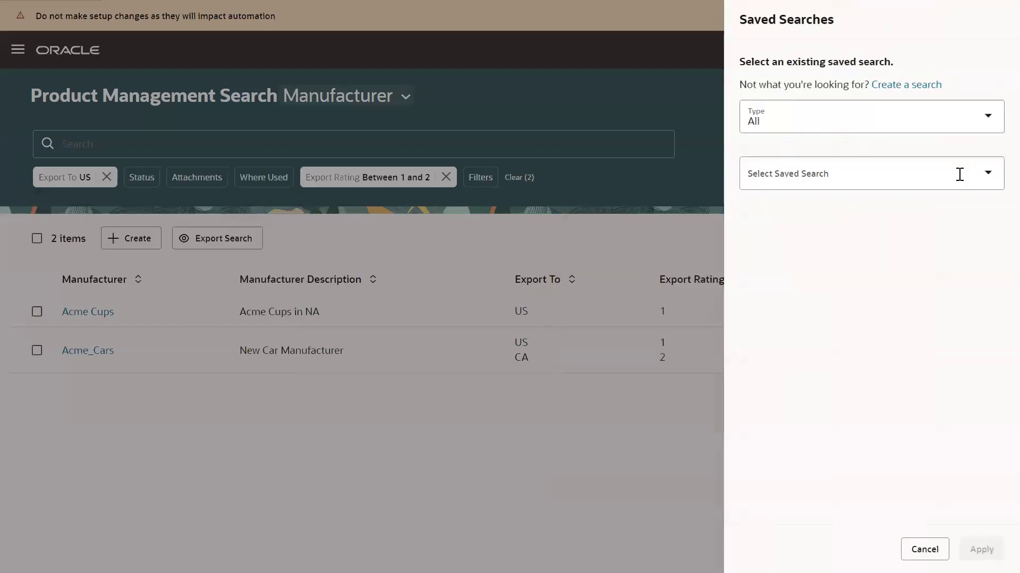
{"action": "left_click", "coordinate": [978, 175]}
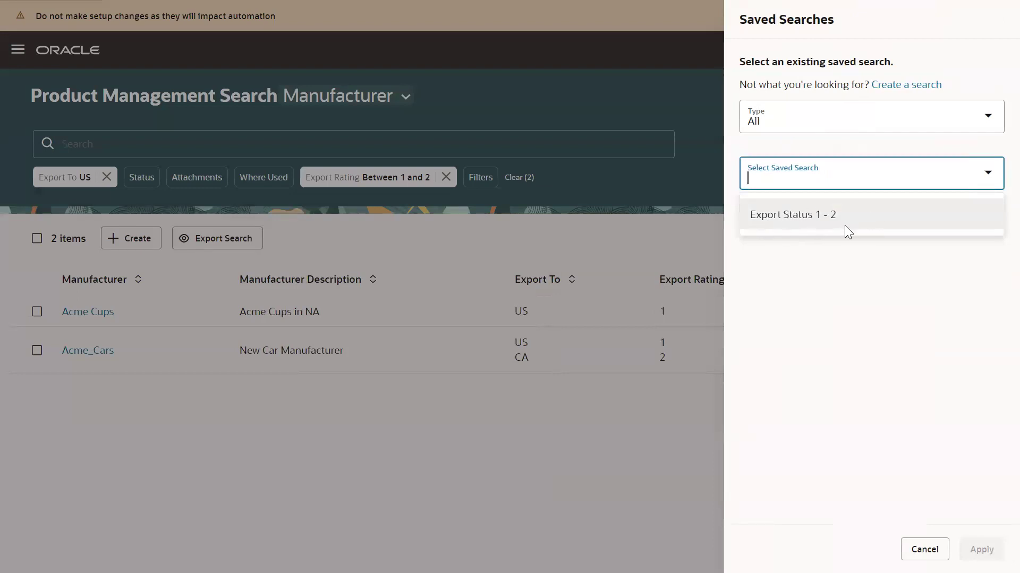
{"action": "left_click", "coordinate": [567, 98]}
{"action": "left_click", "coordinate": [447, 176]}
{"action": "left_click", "coordinate": [107, 177]}
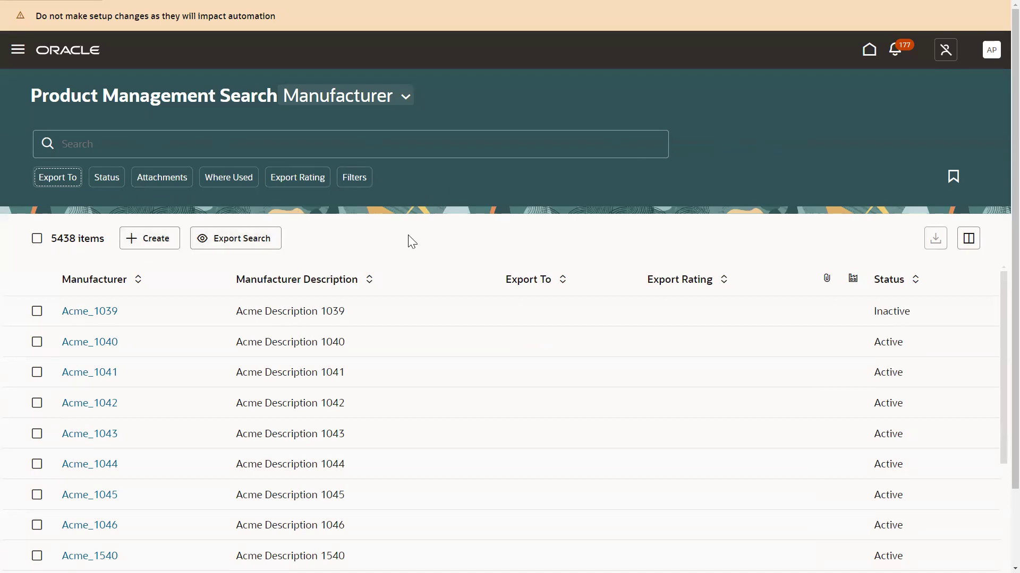
- Create a manufacturer 'Acme top' with status Active and description 'New Manufacturer'
{"action": "left_click", "coordinate": [154, 242]}
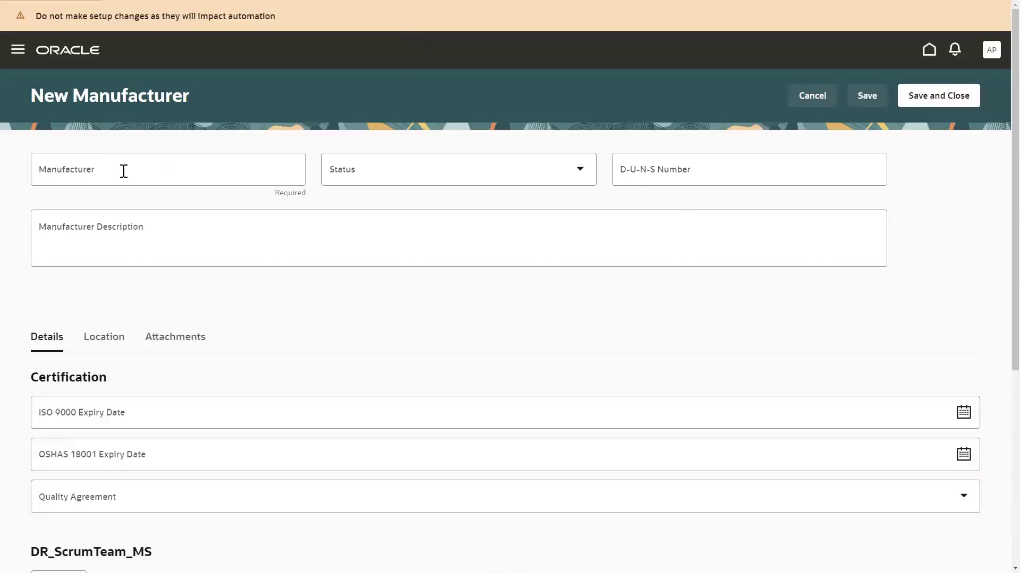
{"action": "left_click", "coordinate": [124, 170]}
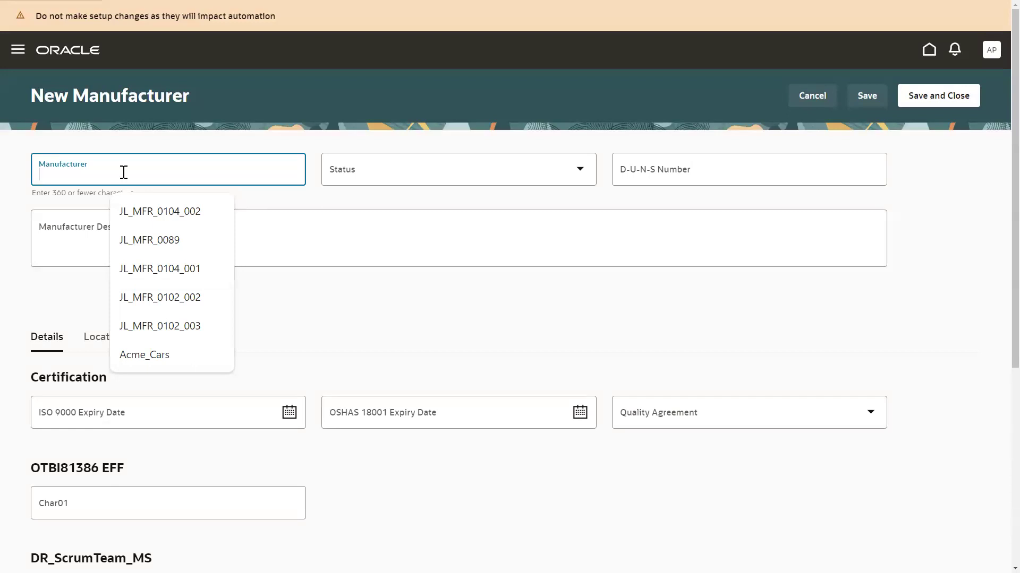
{"action": "type", "text": "Acme"}
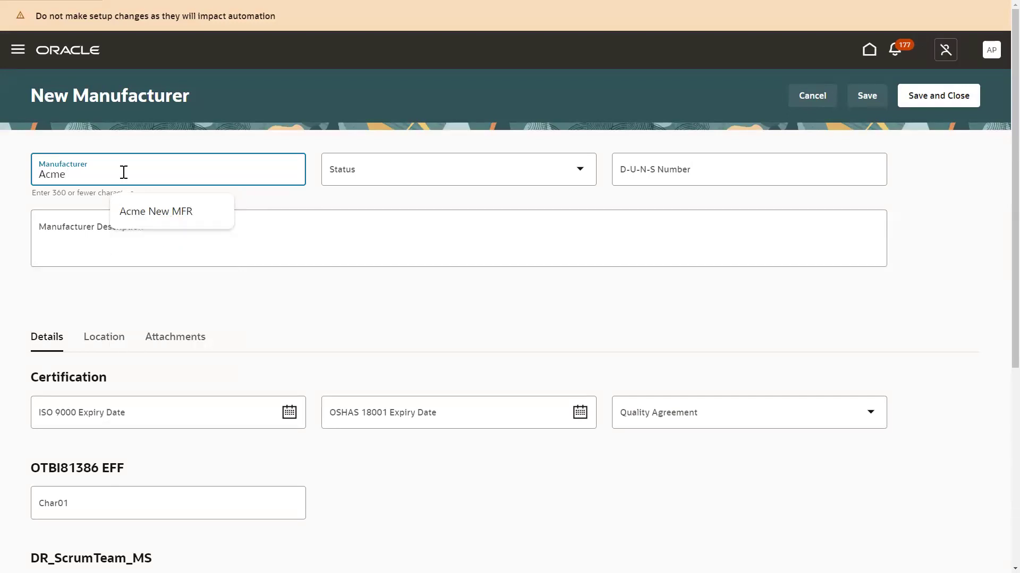
{"action": "type", "text": " top"}
{"action": "left_click", "coordinate": [543, 179]}
{"action": "left_click", "coordinate": [393, 245]}
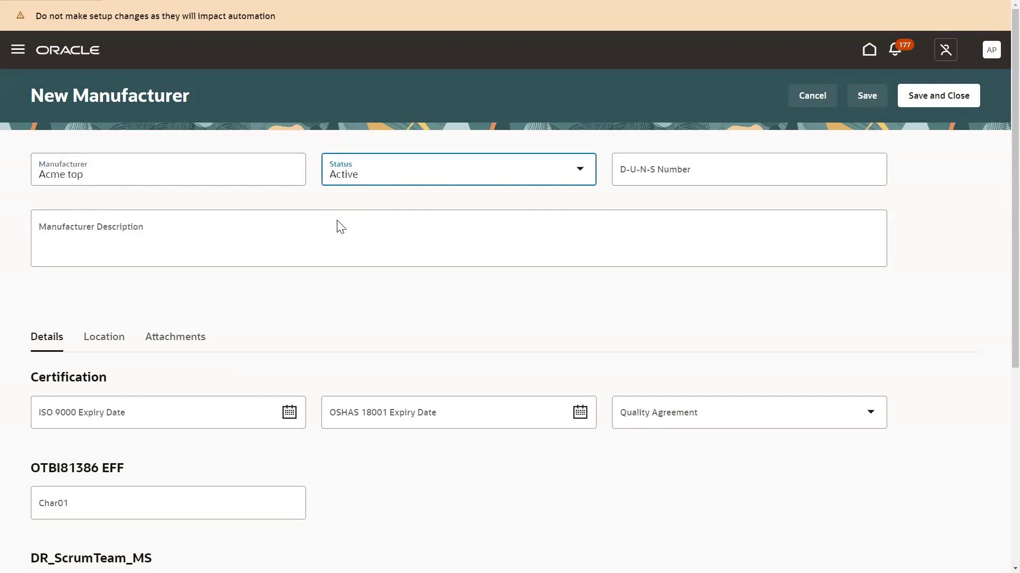
{"action": "left_click", "coordinate": [161, 236]}
{"action": "type", "text": "New"}
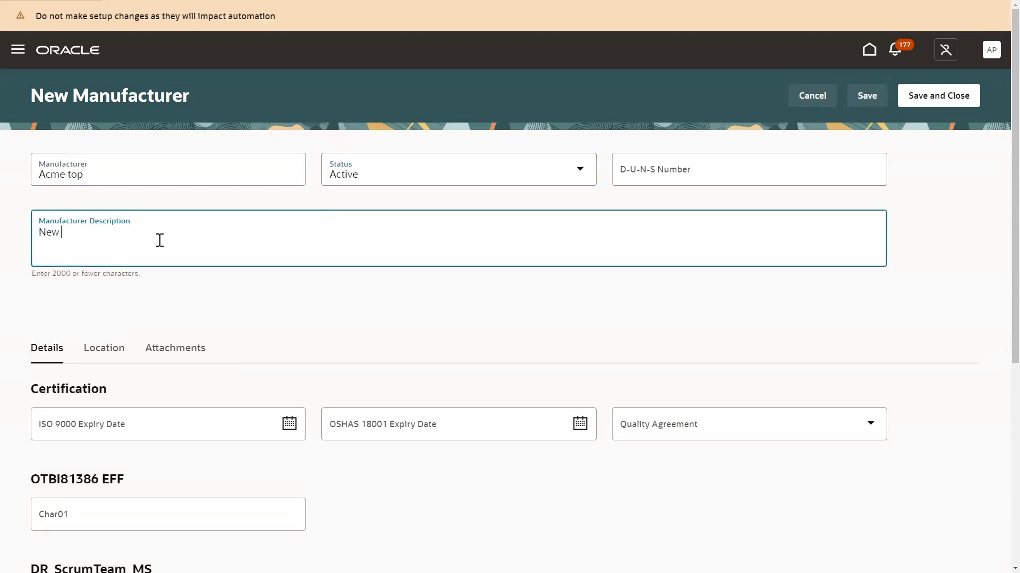
{"action": "type", "text": "Manufacturer"}
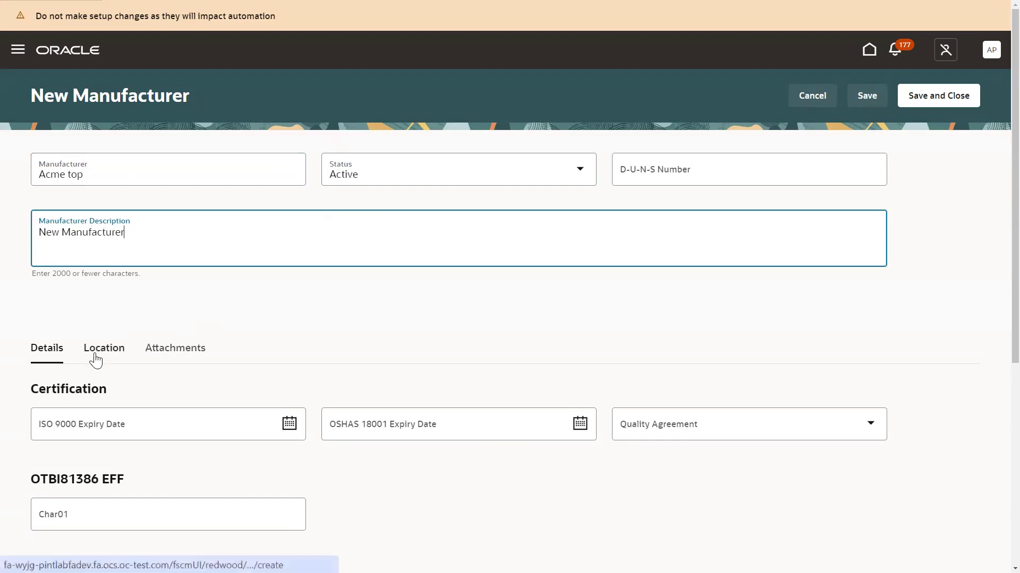
{"action": "scroll", "coordinate": [166, 363], "scroll_direction": "down", "scroll_amount": 2}
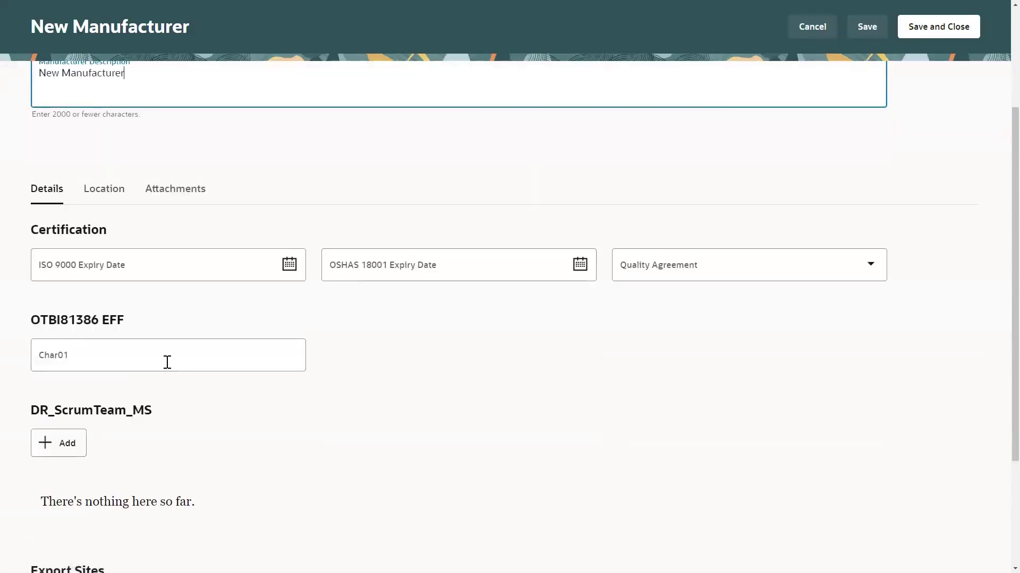
{"action": "scroll", "coordinate": [168, 362], "scroll_direction": "down", "scroll_amount": 2}
{"action": "scroll", "coordinate": [72, 434], "scroll_direction": "up", "scroll_amount": 3}
{"action": "scroll", "coordinate": [508, 383], "scroll_direction": "down", "scroll_amount": 3}
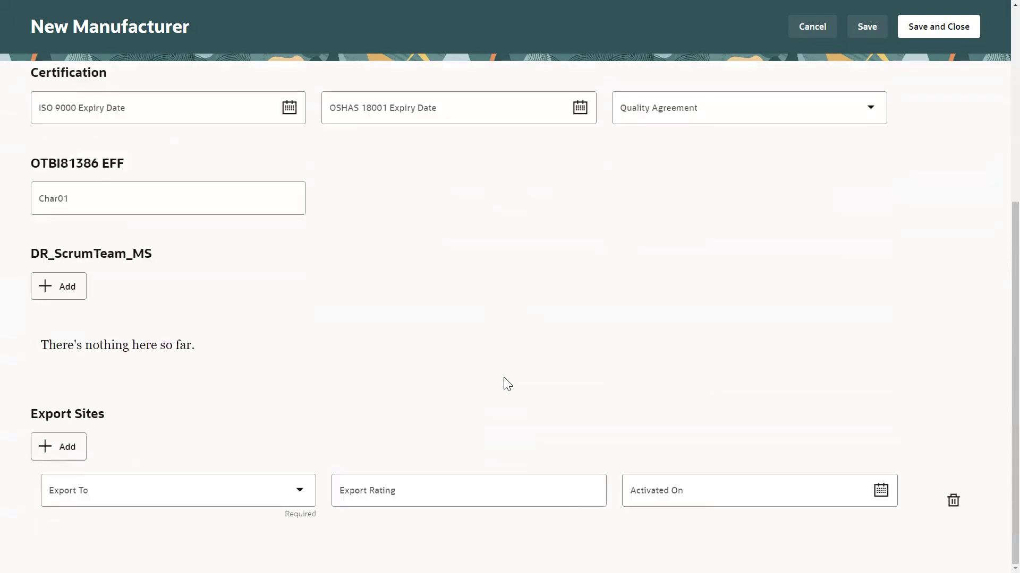
- Add an export site row to MX Mexico with Export Rating 4
{"action": "left_click", "coordinate": [291, 499]}
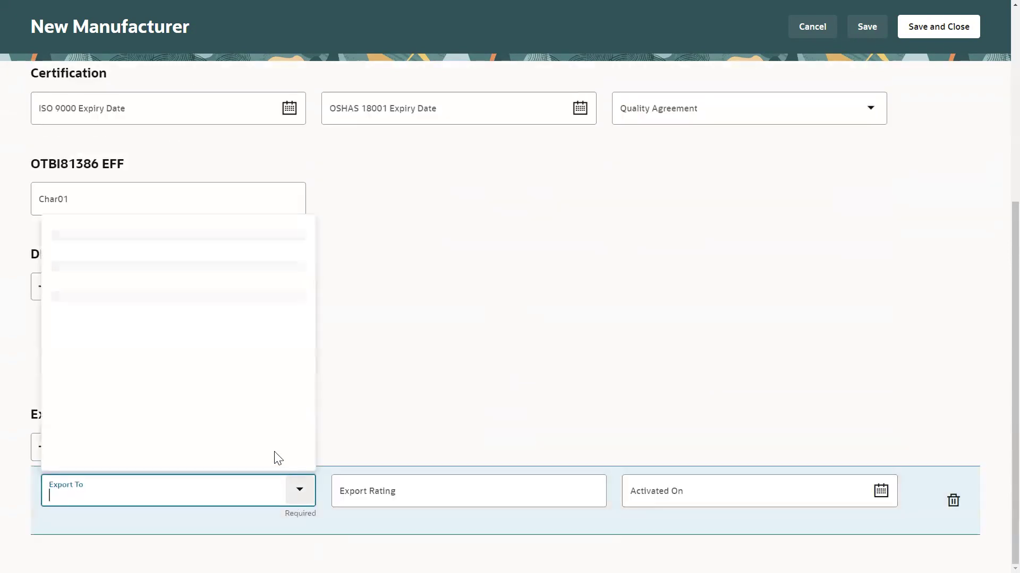
{"action": "left_click", "coordinate": [154, 412]}
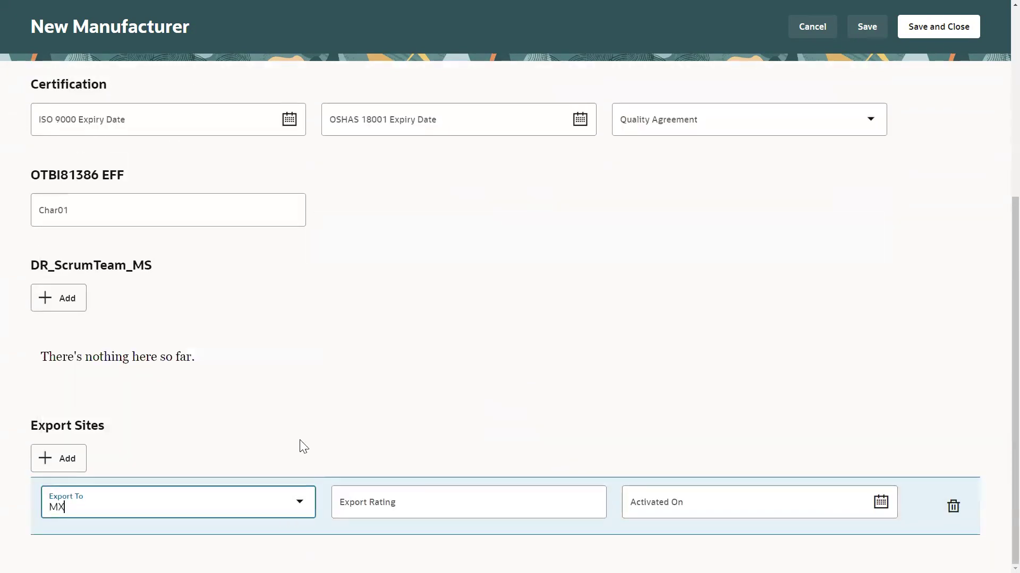
{"action": "left_click", "coordinate": [523, 495]}
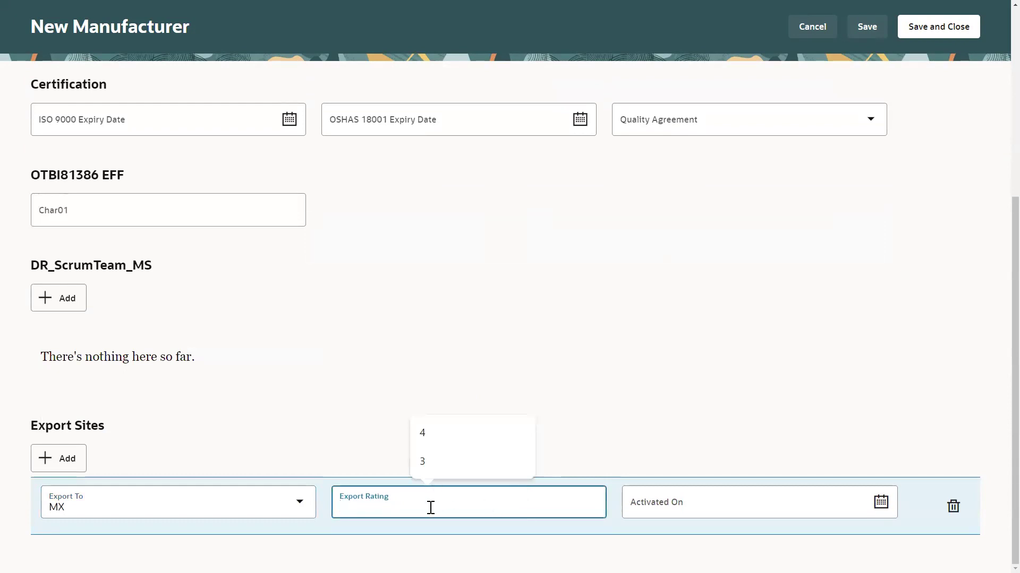
{"action": "type", "text": "4"}
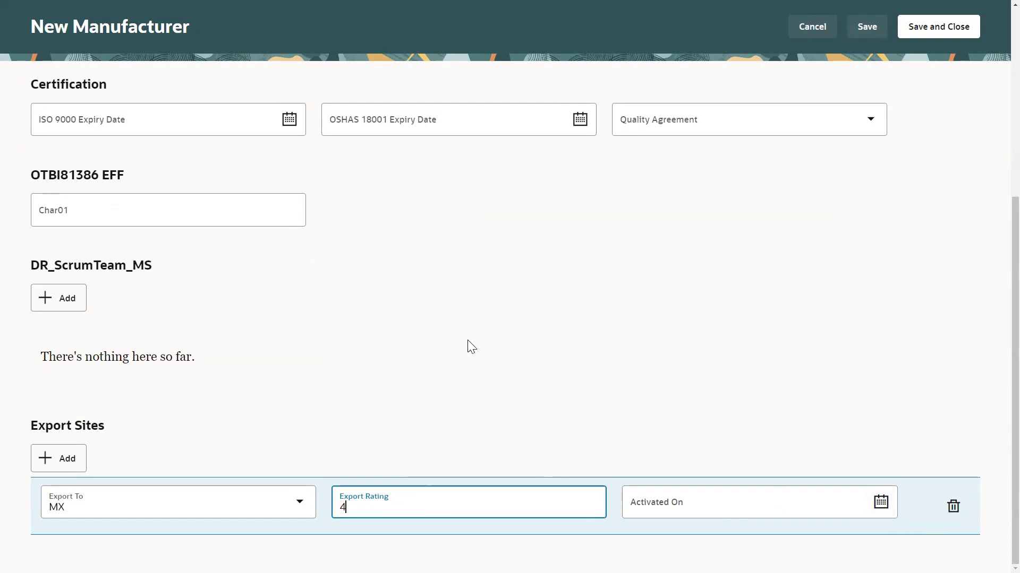
{"action": "scroll", "coordinate": [418, 363], "scroll_direction": "up", "scroll_amount": 3}
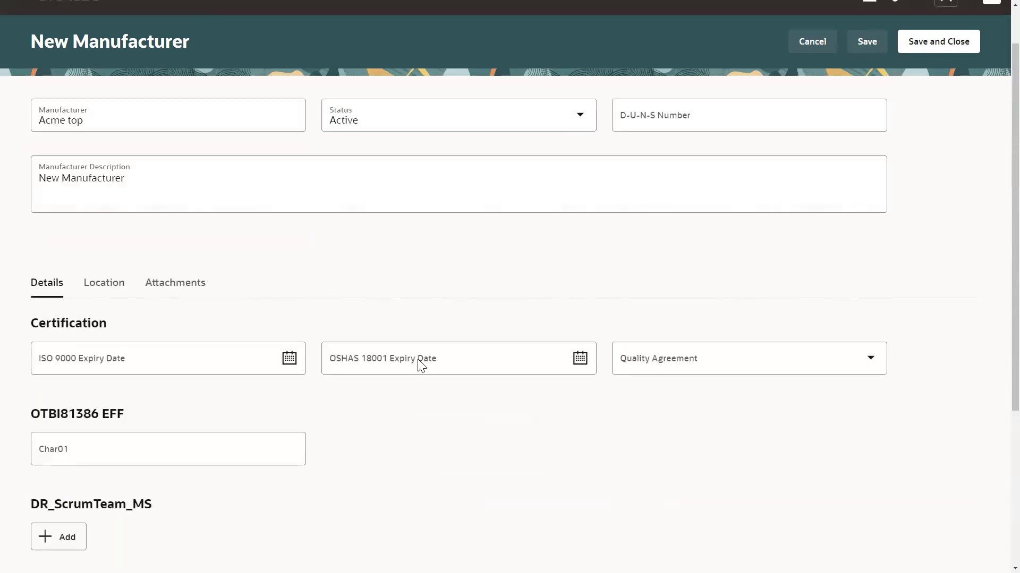
- Enter the location: ZIP 46256 (Indianapolis, IN, Hamilton) and address 100 Main Street
{"action": "left_click", "coordinate": [99, 294]}
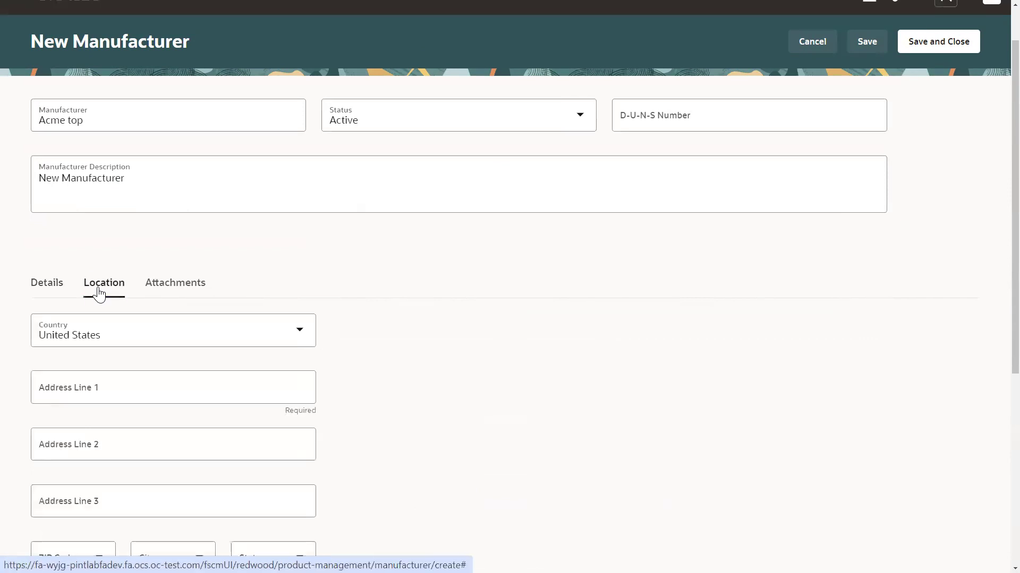
{"action": "scroll", "coordinate": [223, 363], "scroll_direction": "down", "scroll_amount": 2}
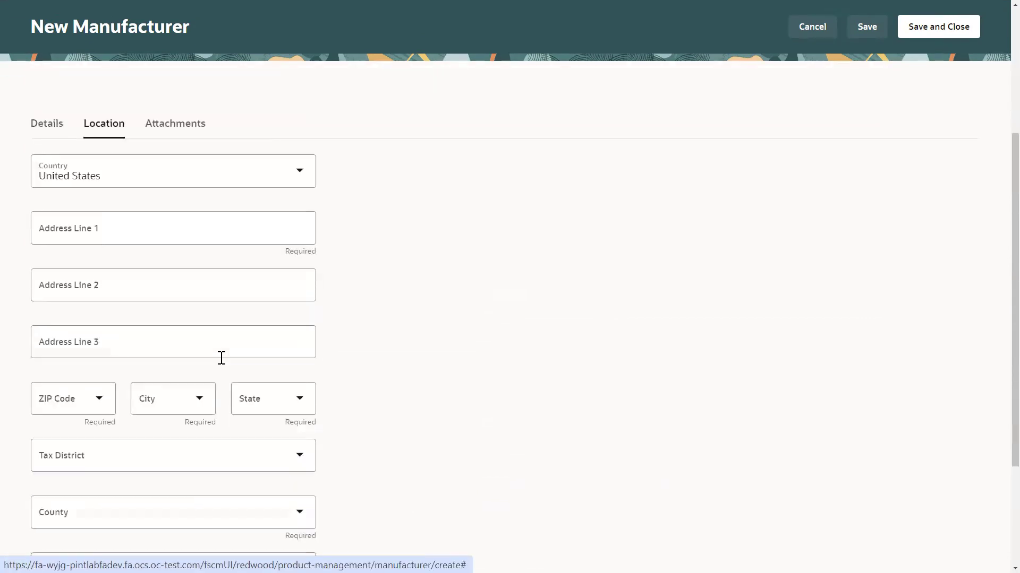
{"action": "left_click", "coordinate": [92, 402]}
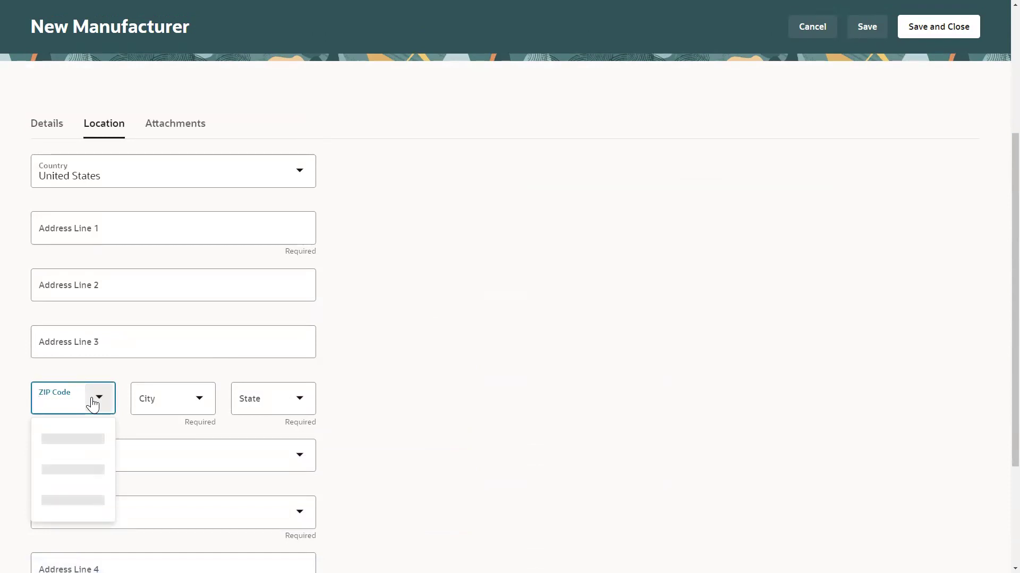
{"action": "left_click", "coordinate": [68, 228]}
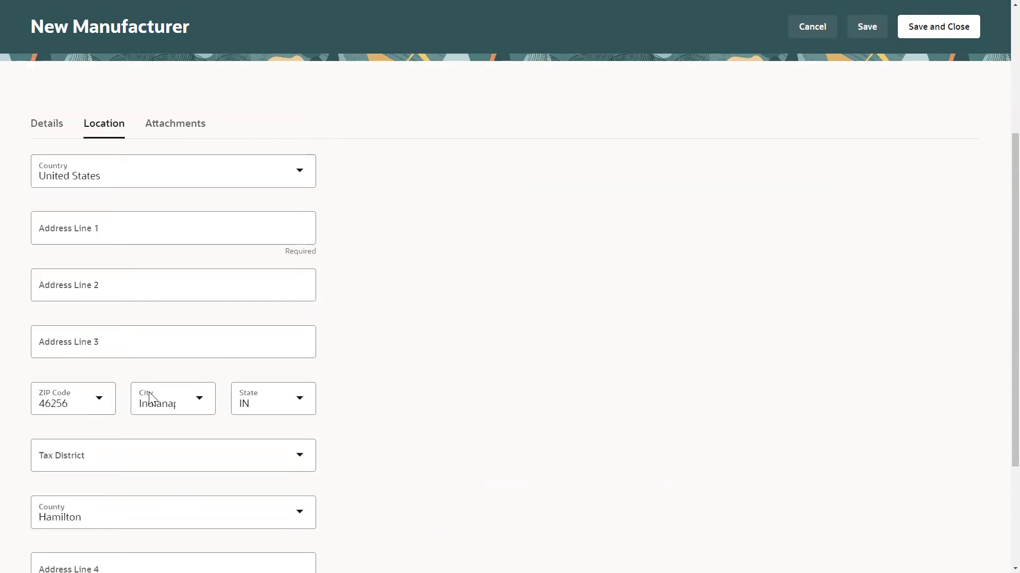
{"action": "left_click", "coordinate": [99, 228]}
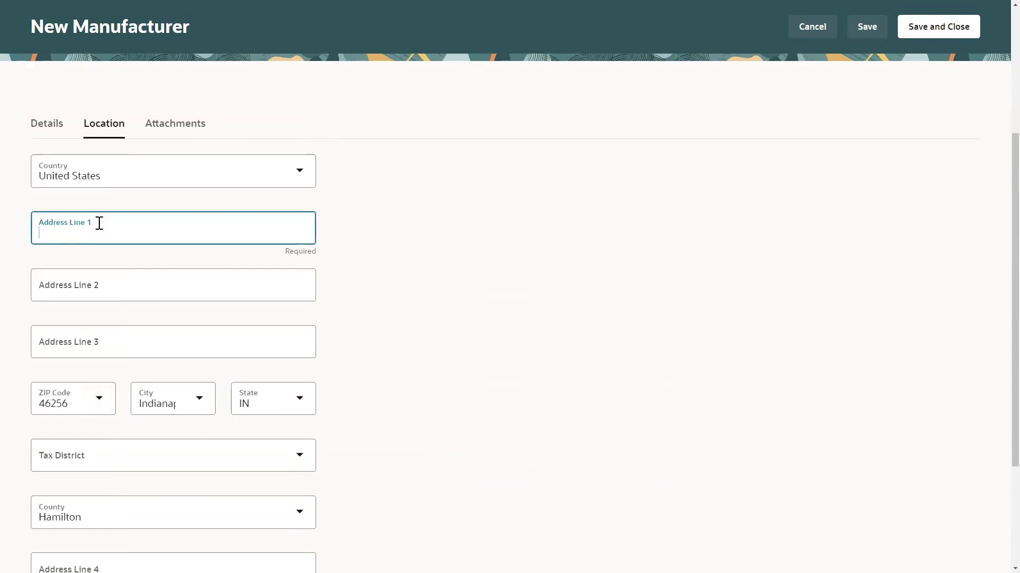
{"action": "type", "text": "100"}
{"action": "left_click", "coordinate": [169, 270]}
{"action": "scroll", "coordinate": [459, 300], "scroll_direction": "down", "scroll_amount": 2}
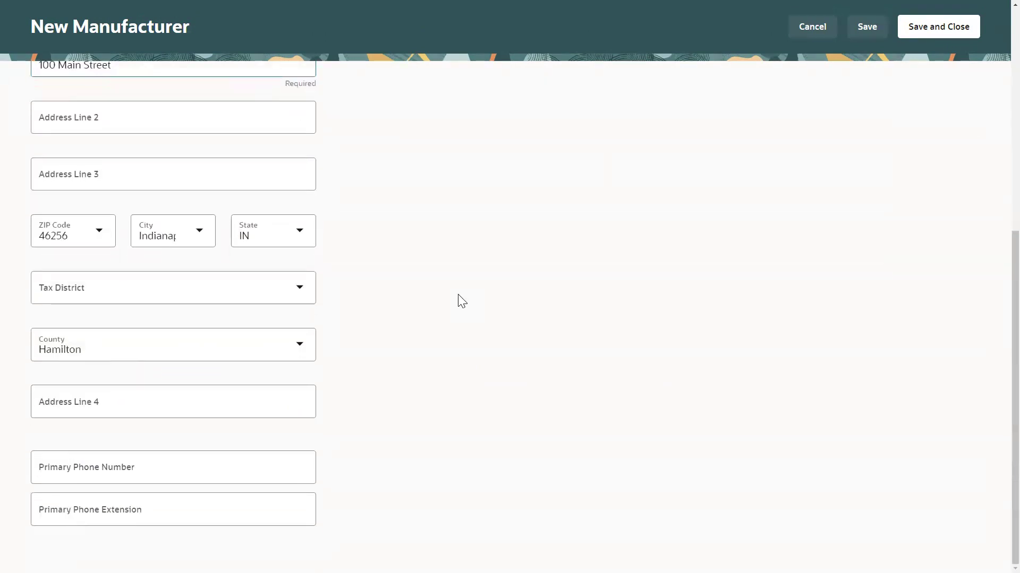
{"action": "scroll", "coordinate": [378, 464], "scroll_direction": "up", "scroll_amount": 4}
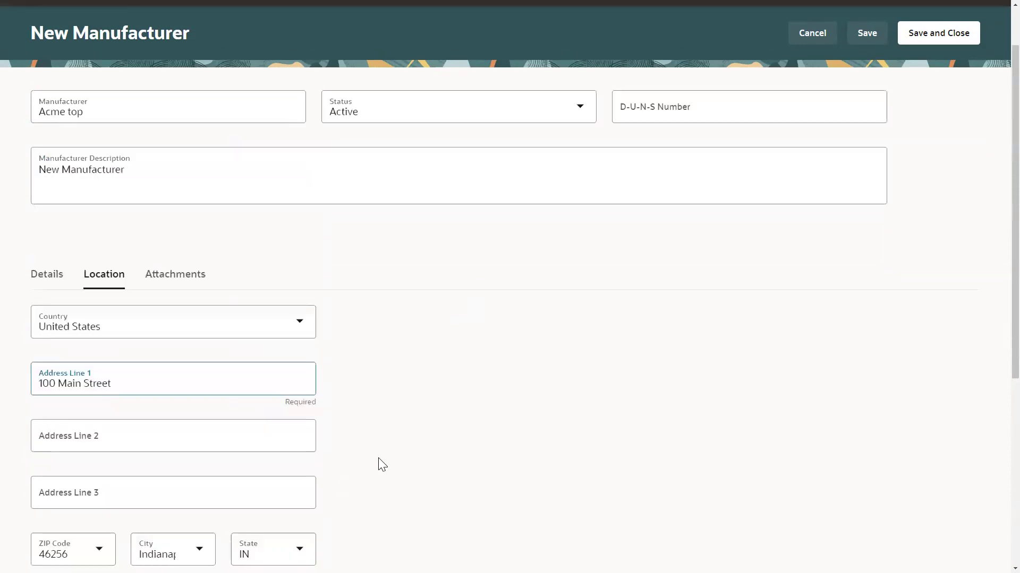
{"action": "scroll", "coordinate": [378, 464], "scroll_direction": "up", "scroll_amount": 1}
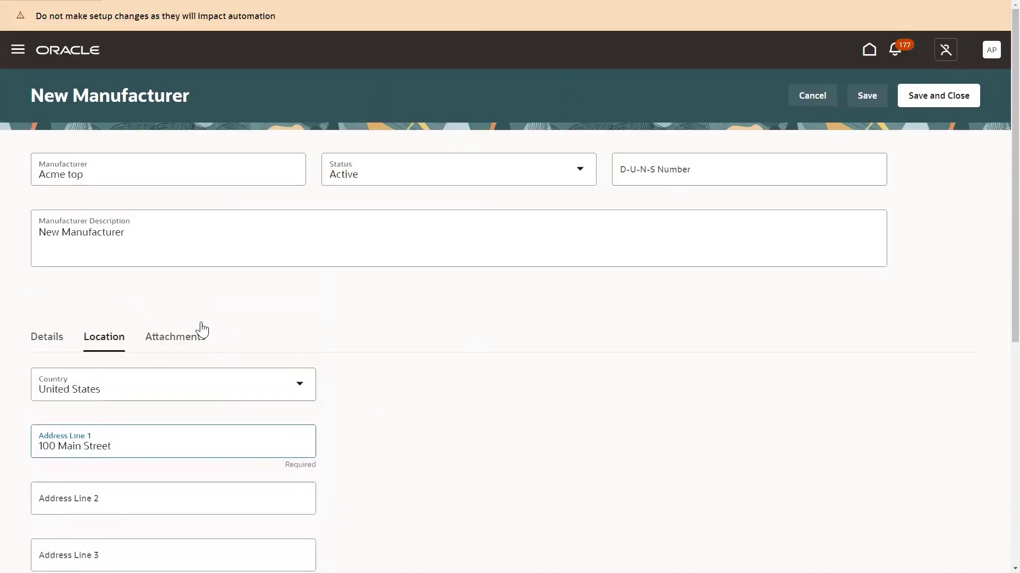
- Check Attachments and save Acme top, giving it registry ID CDRM_980687
{"action": "left_click", "coordinate": [182, 338]}
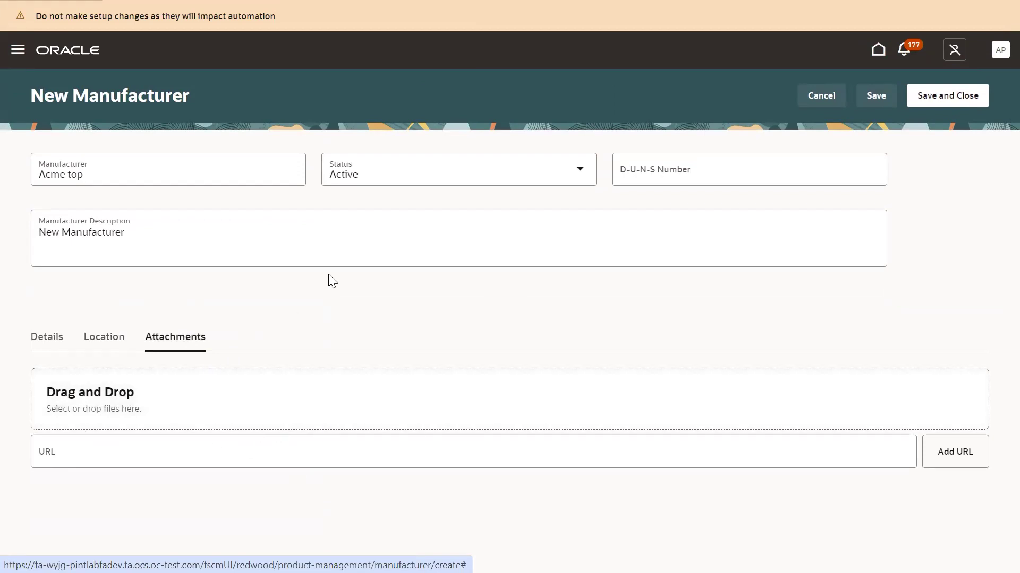
{"action": "left_click", "coordinate": [876, 96]}
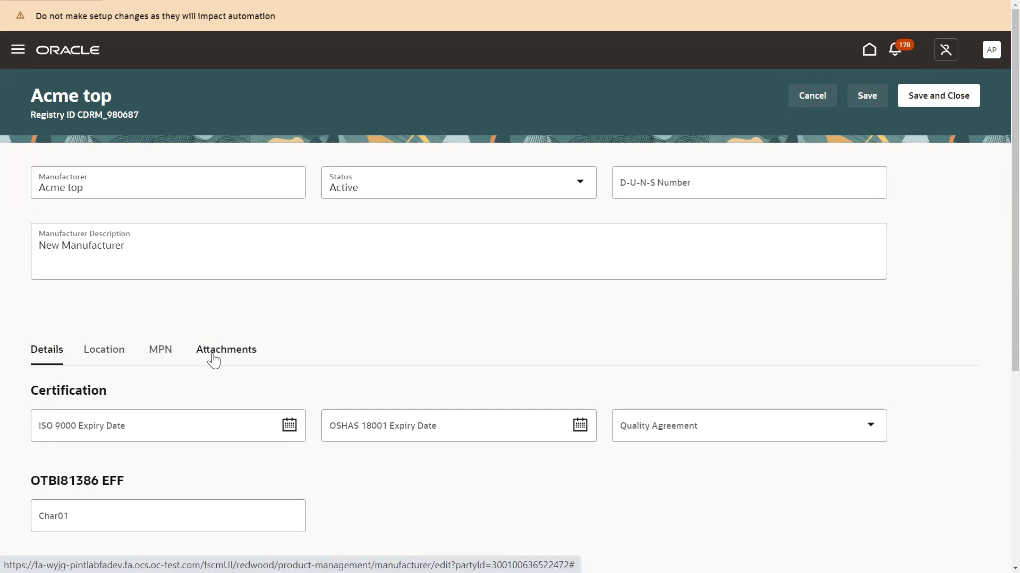
- Review the empty MPN tab, then Save and Close Acme top back to the search list
{"action": "left_click", "coordinate": [160, 360]}
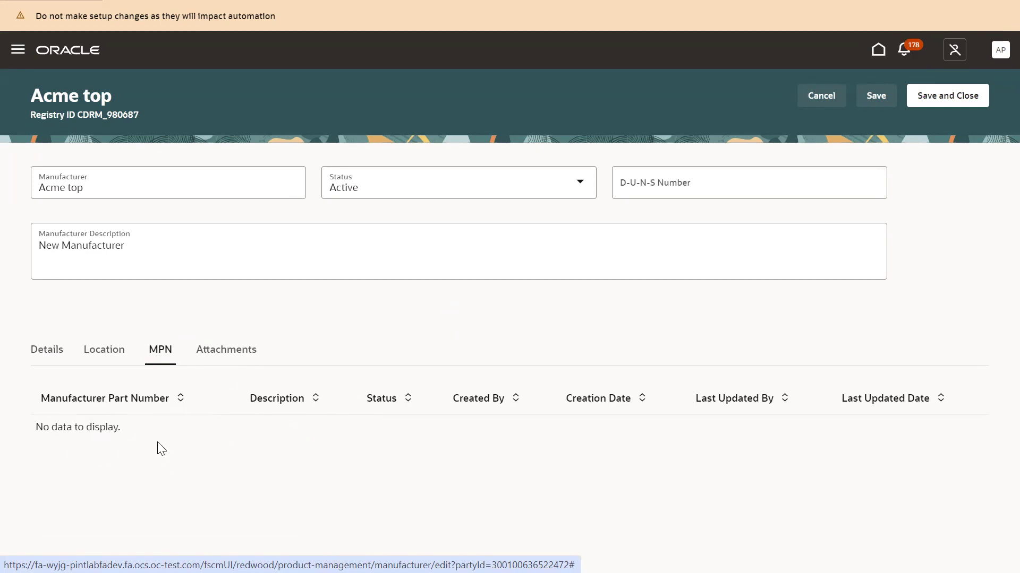
{"action": "left_click", "coordinate": [41, 356]}
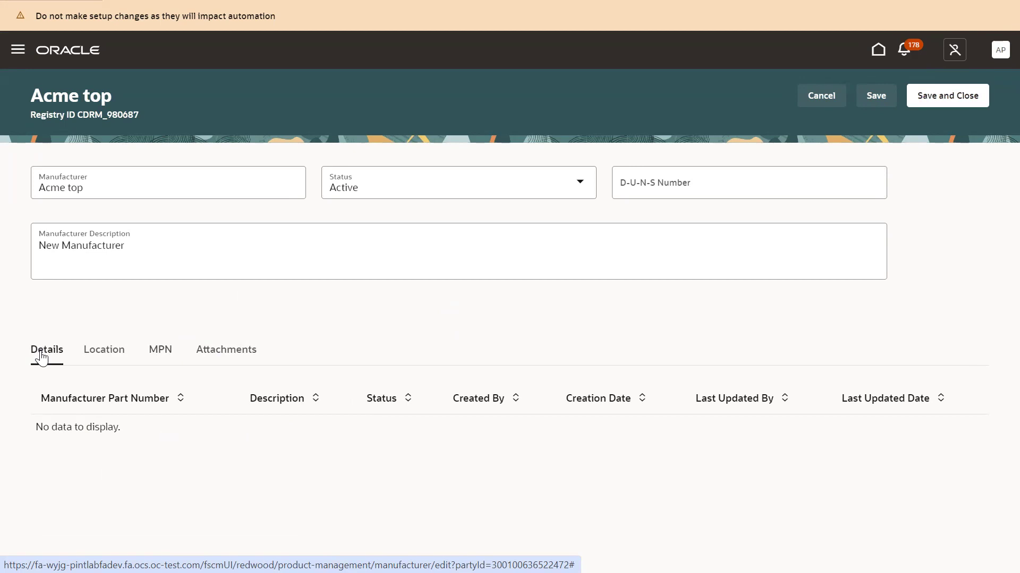
{"action": "left_click", "coordinate": [944, 97]}
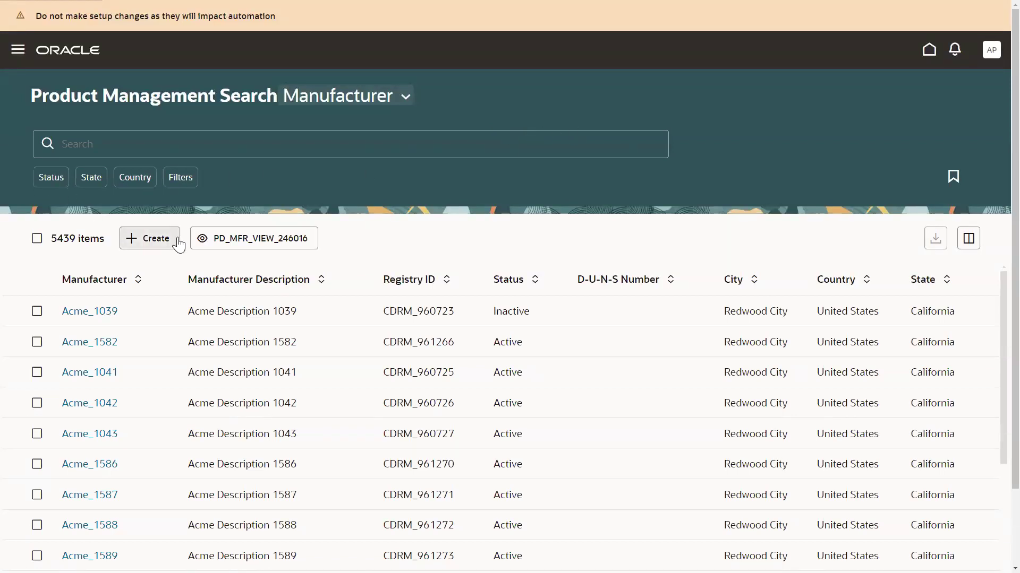
- Select the Export Search view and dismiss the Export To quick filter unchanged
{"action": "left_click", "coordinate": [228, 243]}
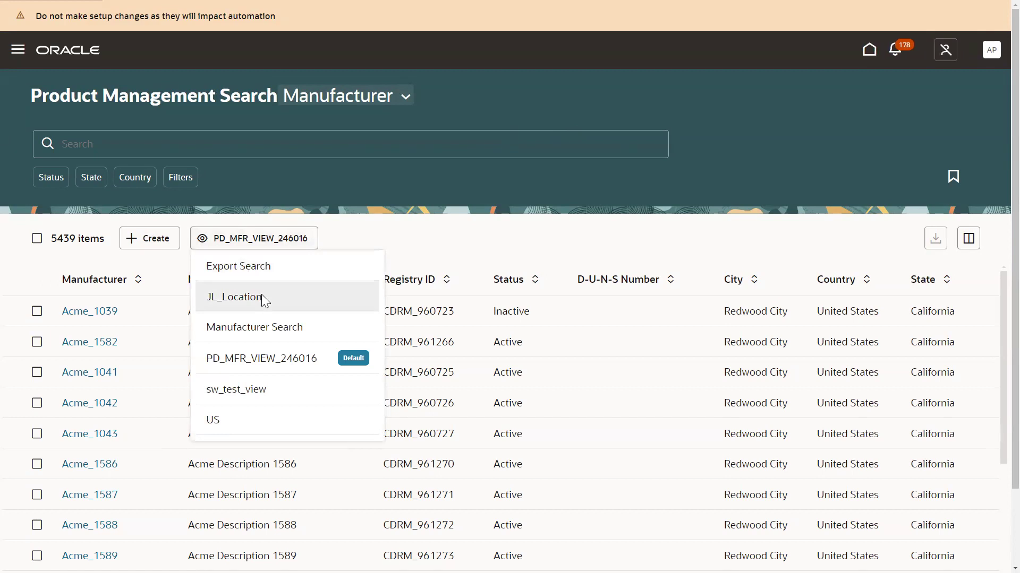
{"action": "left_click", "coordinate": [257, 273]}
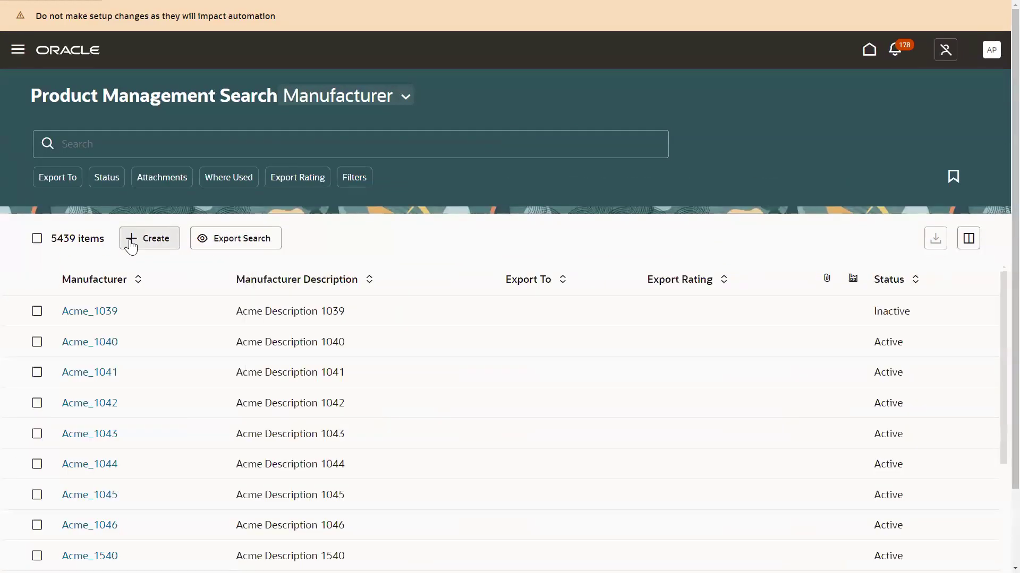
{"action": "left_click", "coordinate": [53, 185]}
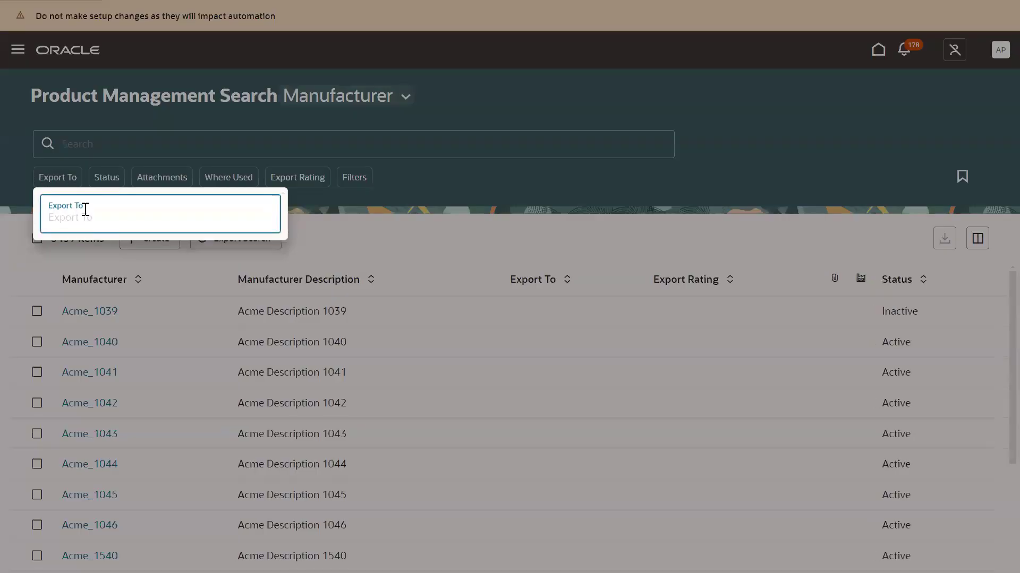
{"action": "left_click", "coordinate": [816, 124]}
- In the Filters panel, add an Export Sites filter for manufacturers exporting to MX
{"action": "left_click", "coordinate": [355, 178]}
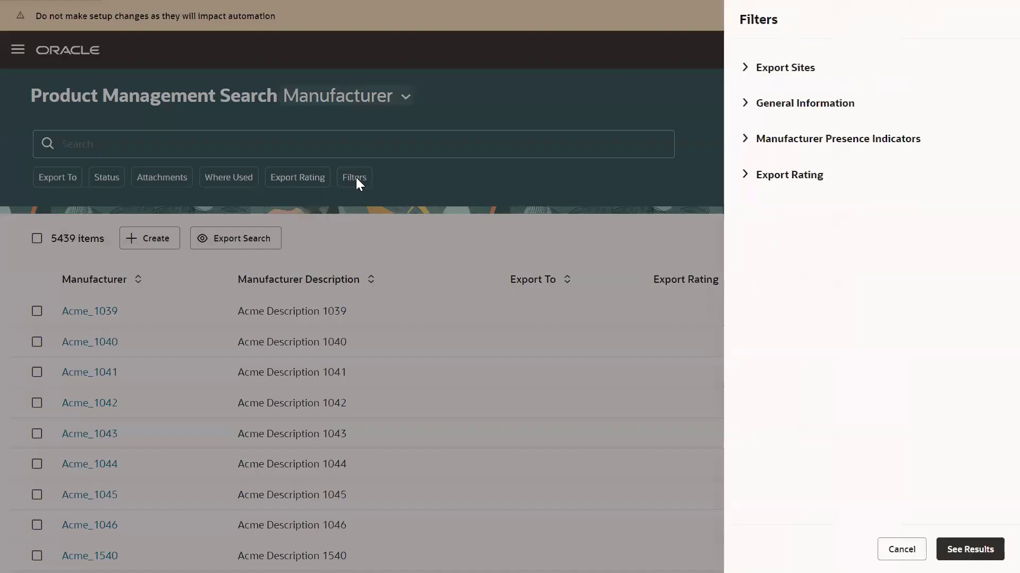
{"action": "left_click", "coordinate": [745, 68]}
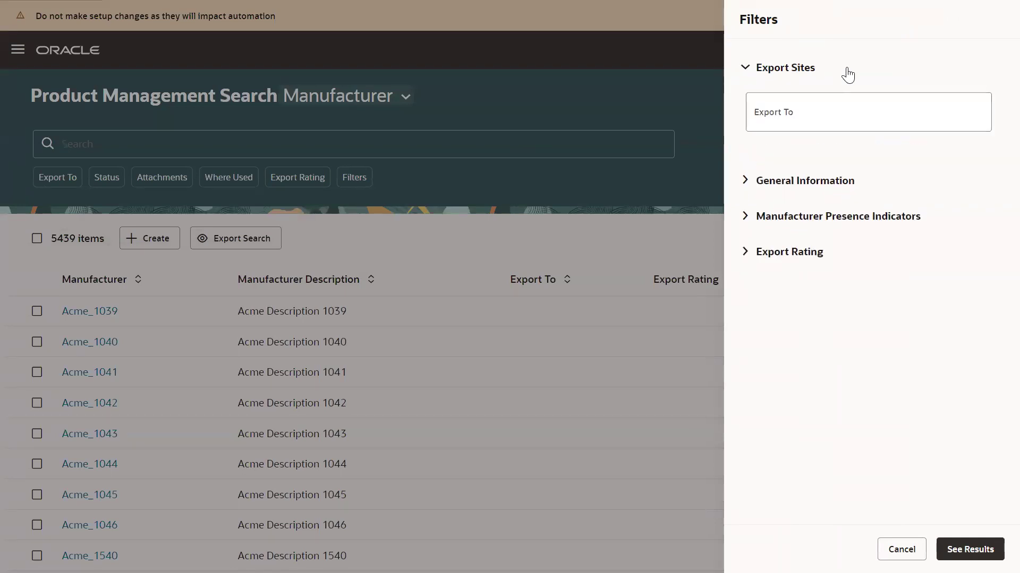
{"action": "left_click", "coordinate": [842, 110]}
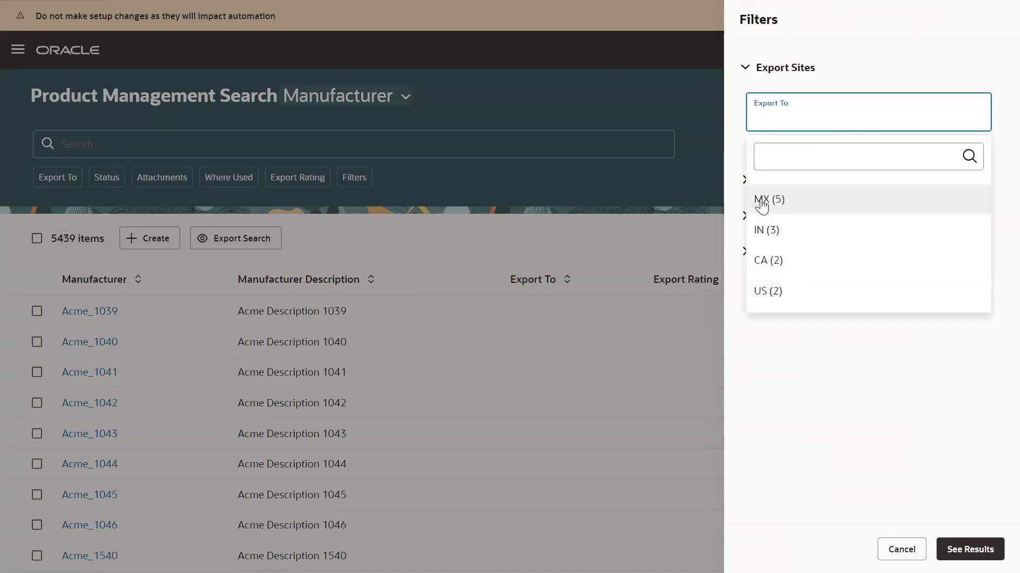
{"action": "left_click", "coordinate": [761, 201]}
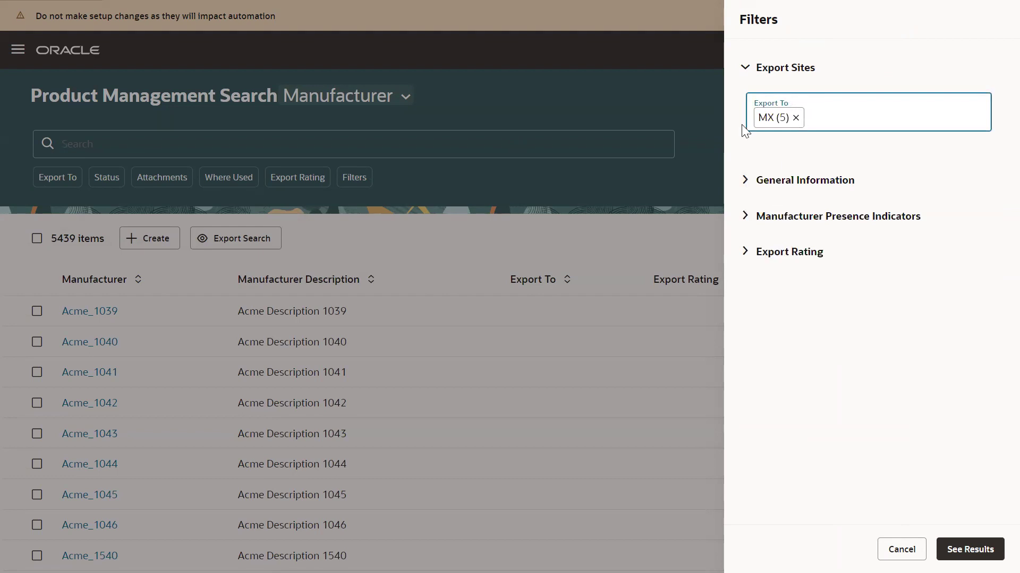
- Add an Export Rating filter set to Between with minimum 4 and maximum 5
{"action": "left_click", "coordinate": [747, 253]}
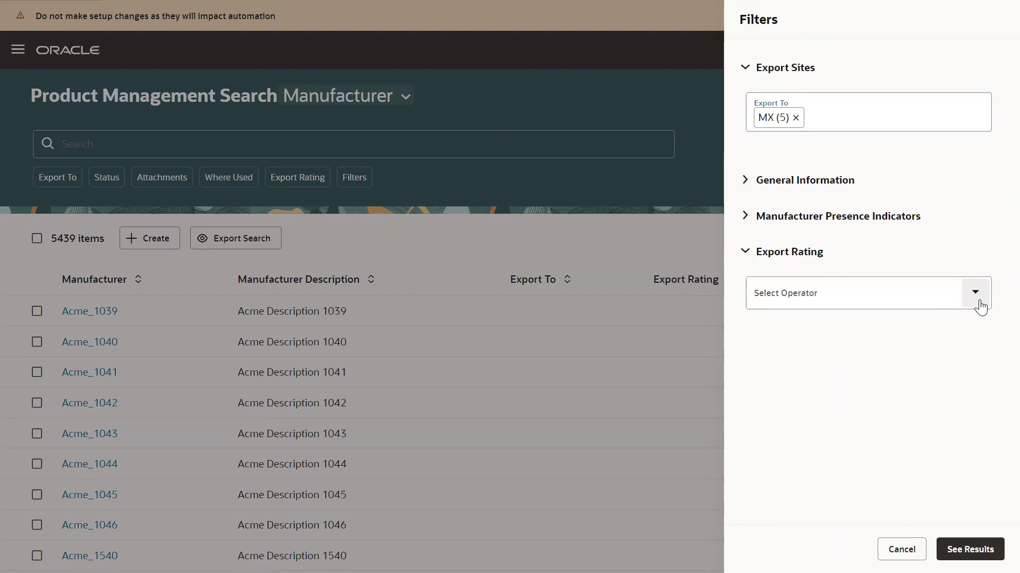
{"action": "left_click", "coordinate": [975, 293]}
{"action": "left_click", "coordinate": [853, 331]}
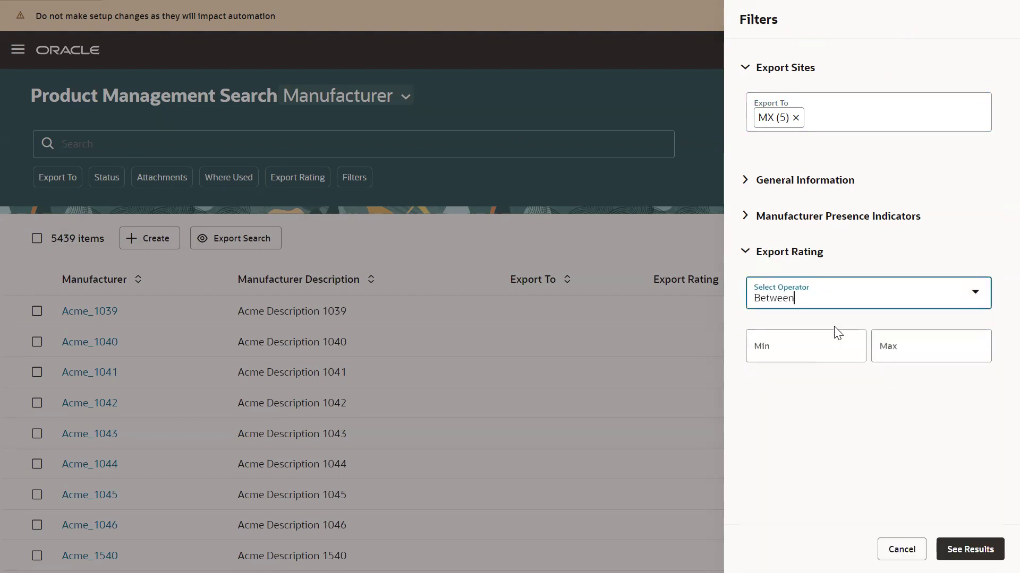
{"action": "left_click", "coordinate": [820, 348]}
{"action": "type", "text": "4"}
{"action": "left_click", "coordinate": [920, 342]}
{"action": "type", "text": "5"}
{"action": "left_click", "coordinate": [863, 441]}
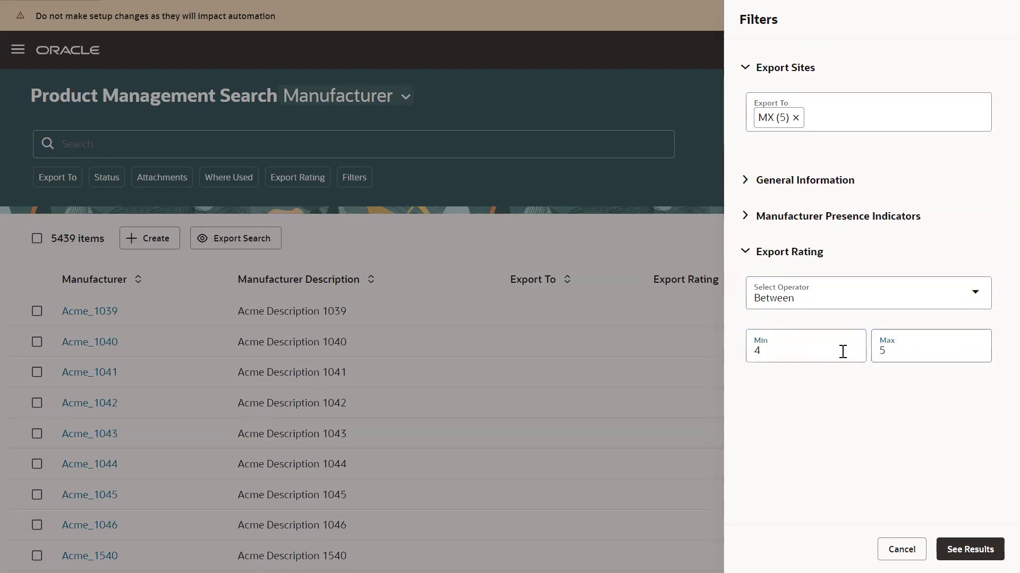
{"action": "left_click", "coordinate": [746, 223]}
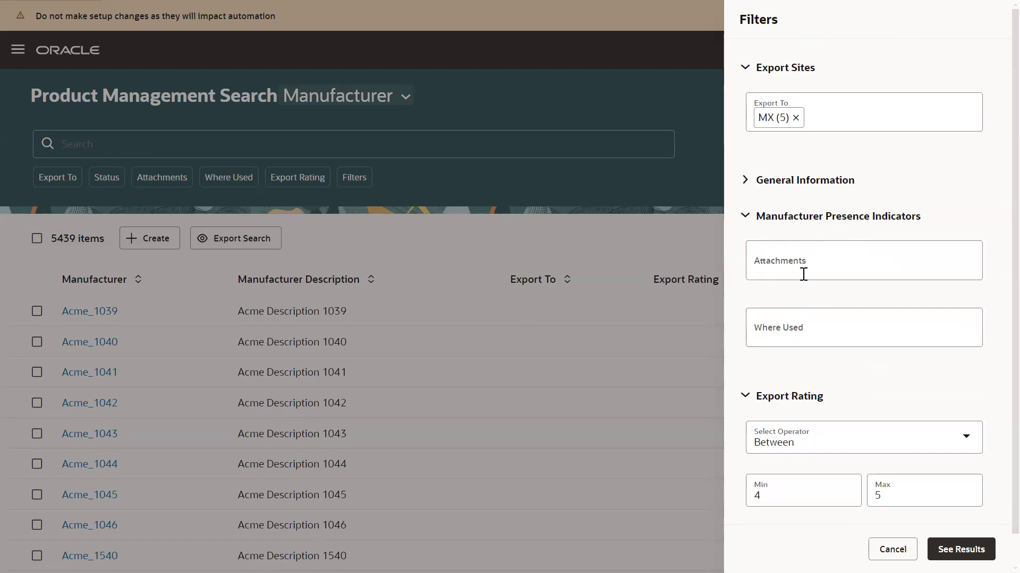
{"action": "left_click", "coordinate": [745, 216]}
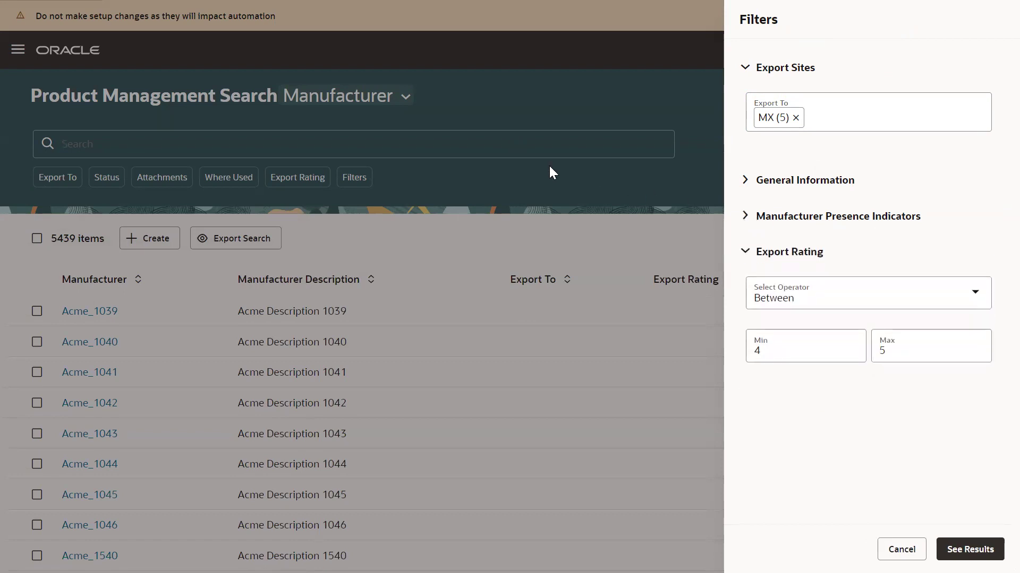
- Apply the Export To MX and Export Rating 4–5 filters via See Results
{"action": "left_click", "coordinate": [972, 548]}
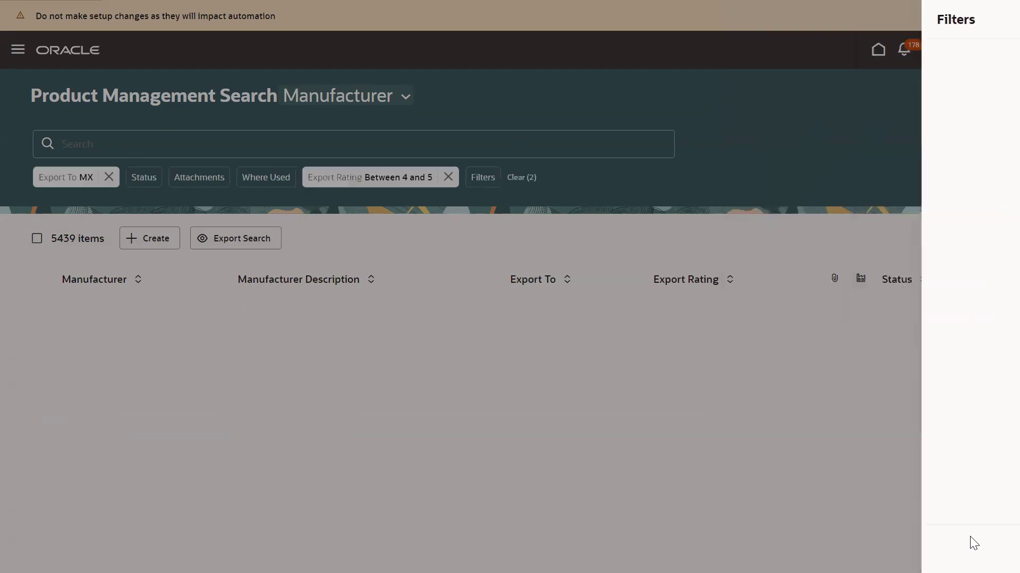